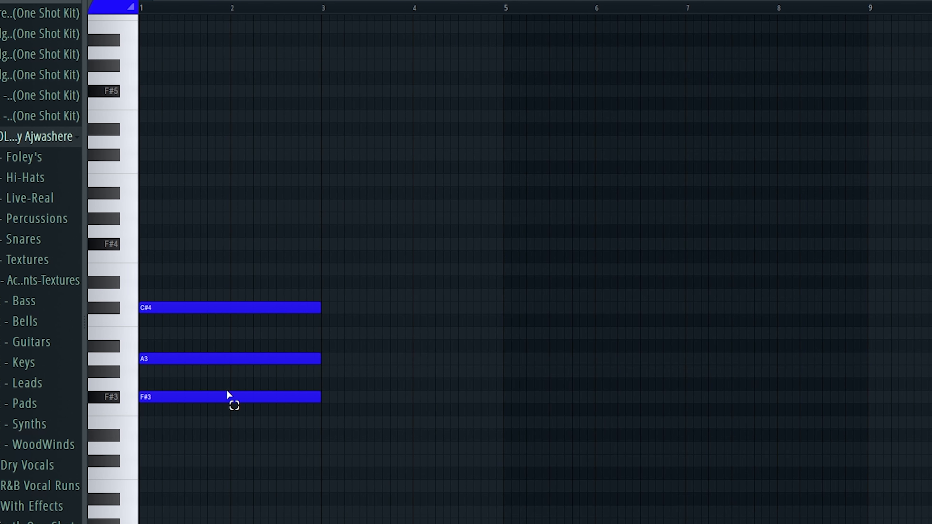
Duplicate the F# minor chord into bars 3–4 and lower the copy's bass note to E3.
key(ctrl+b)
drag(471, 383, 479, 438)
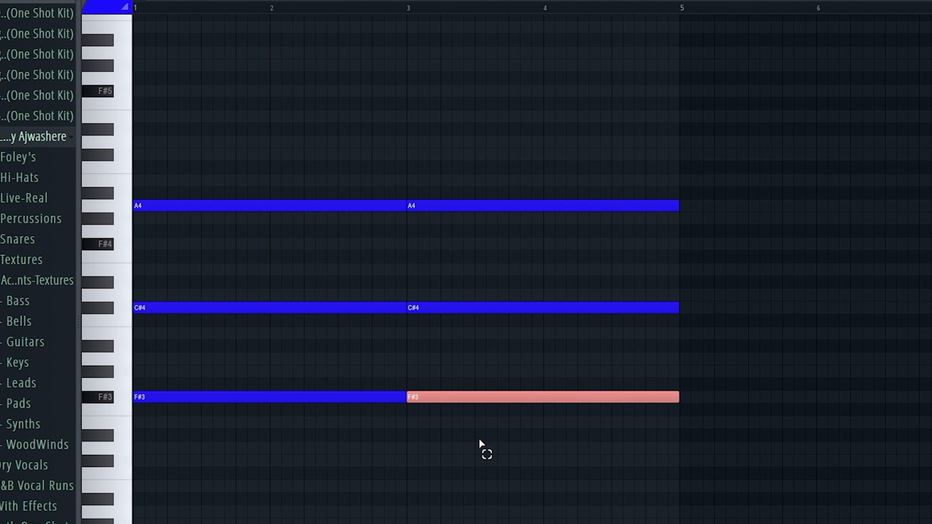
key(shift+Down)
key(shift+Down)
Duplicate the second chord into bars 5–6 and lower the copied bass note to D3.
key(ctrl+b)
key(shift+Down)
key(shift+Down)
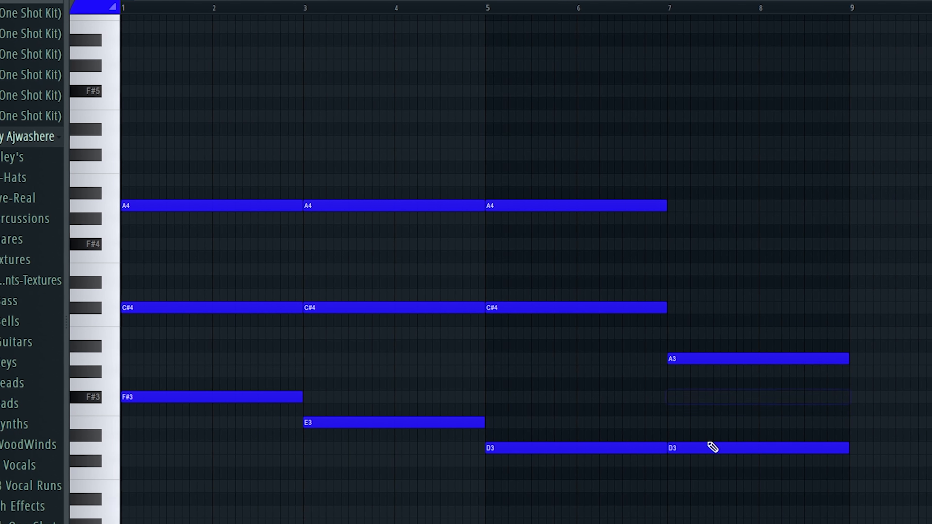
Raise the last chord's F# an octave, lower the third chord's top note to F#5, and play the progression.
drag(682, 368, 710, 424)
key(ctrl+Up)
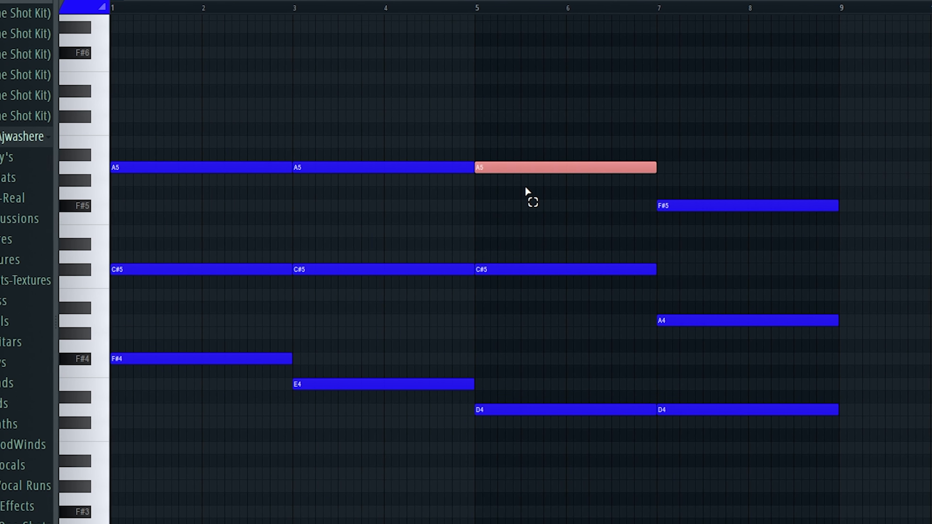
key(shift+Down)
key(shift+Down)
key(shift+Down)
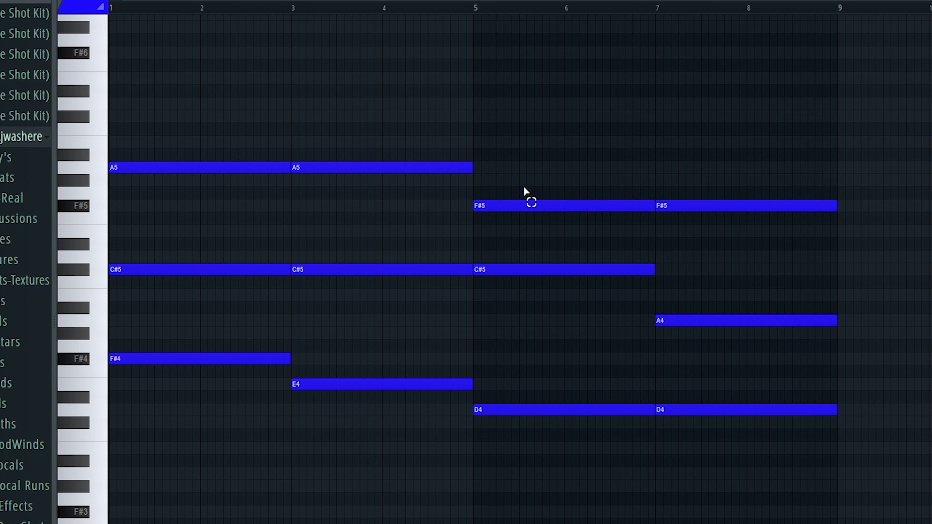
key(space)
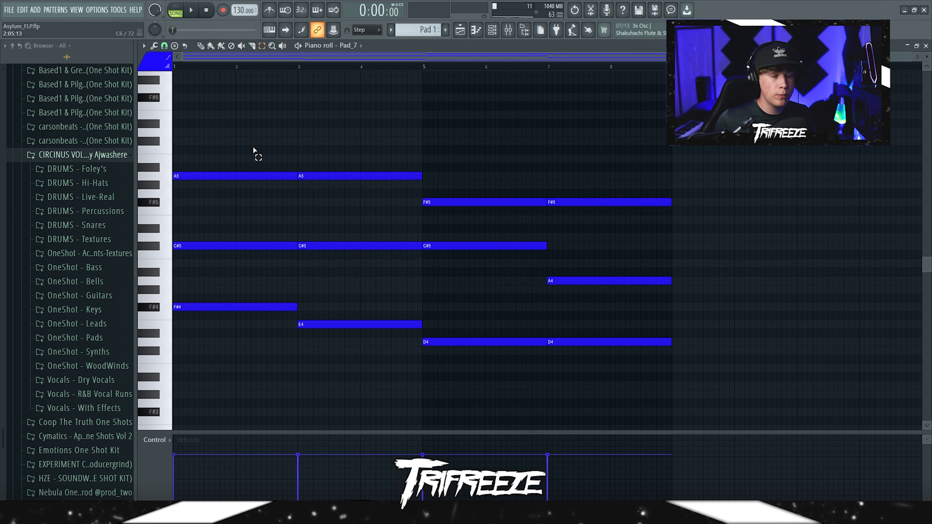
Leave the piano roll and open the Pad_7 channel's sampler to browse to its sample file.
key(Escape)
click(492, 32)
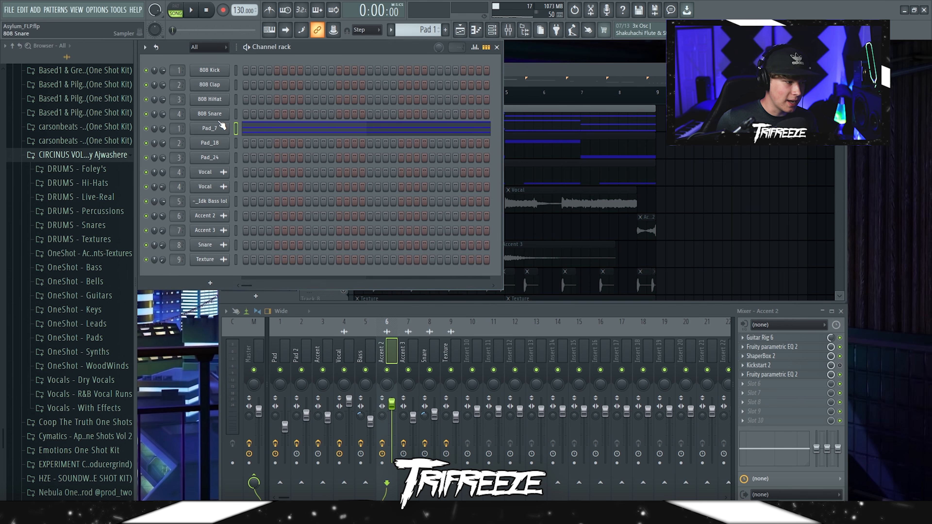
click(219, 129)
click(375, 163)
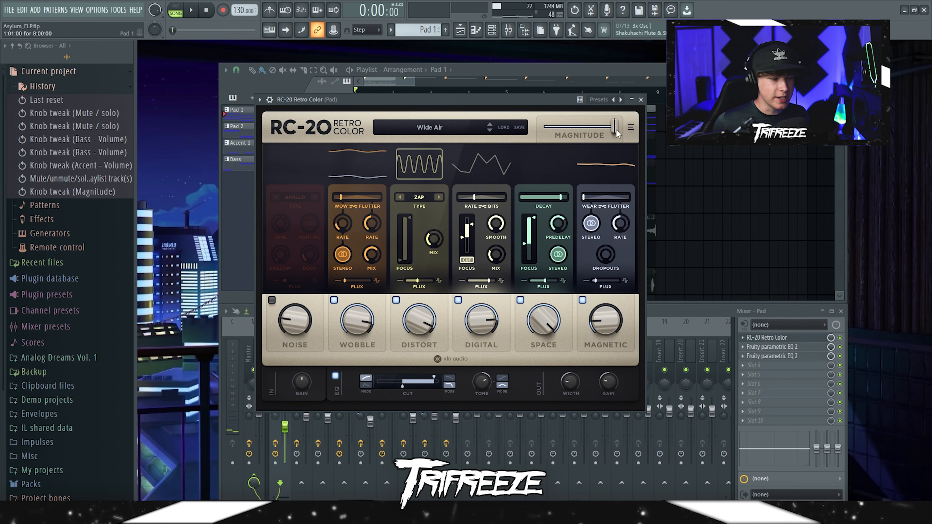
Set RC-20 Retro Color's Magnitude to about halfway and compare the pad with its Digital module off and on.
drag(693, 92, 623, 101)
drag(563, 134, 562, 135)
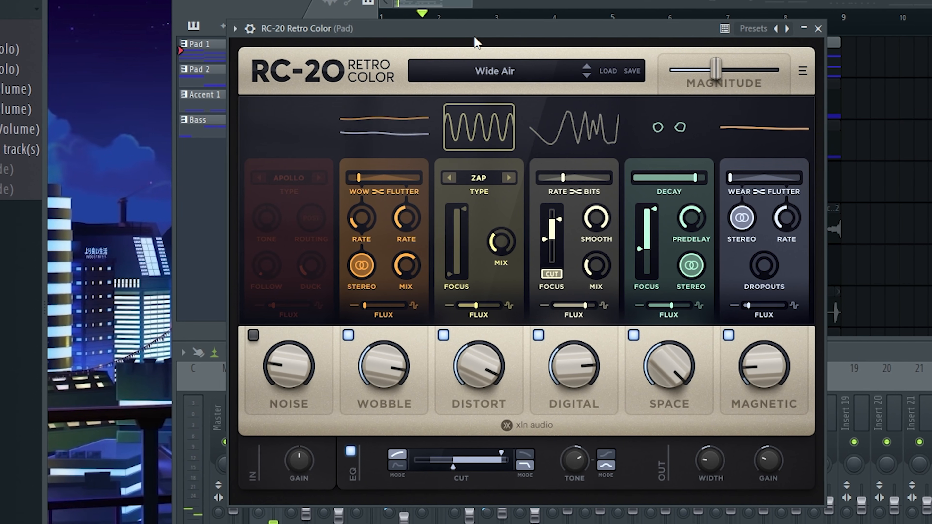
click(536, 334)
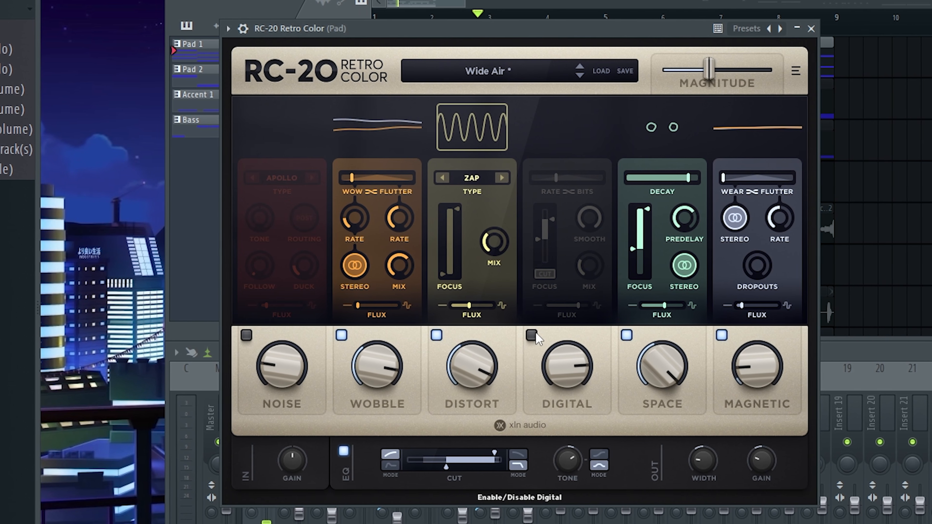
click(532, 334)
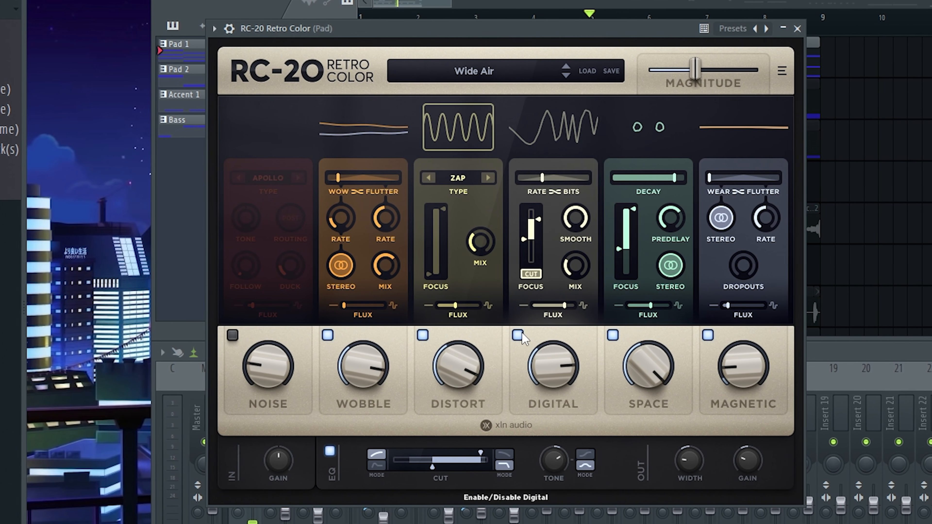
click(519, 334)
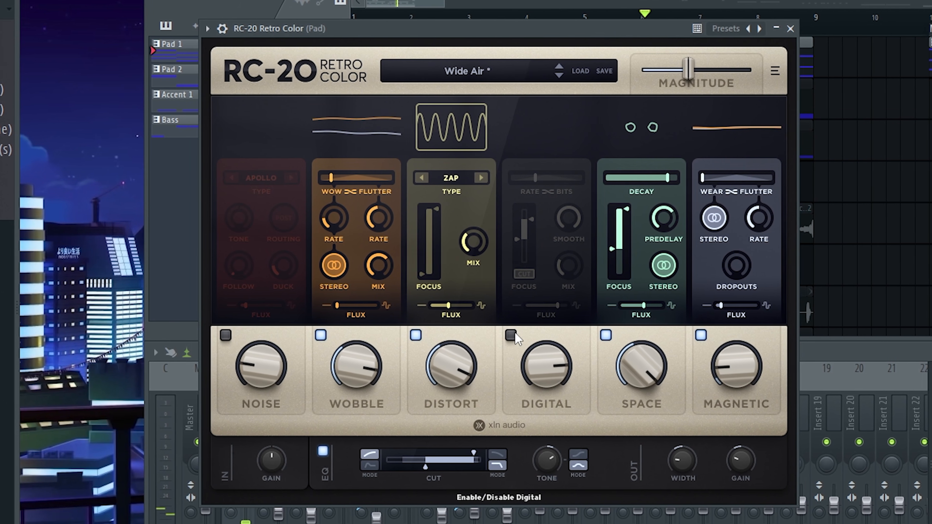
click(519, 334)
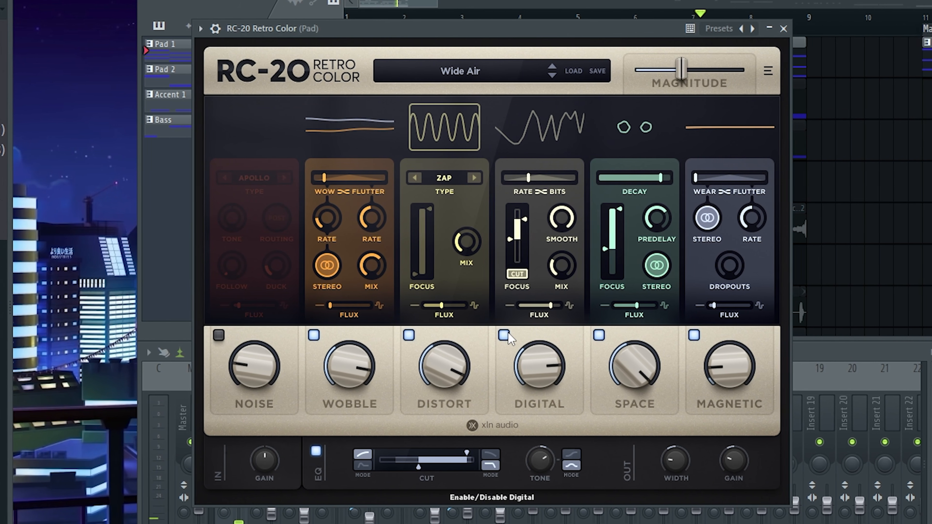
click(505, 334)
click(502, 334)
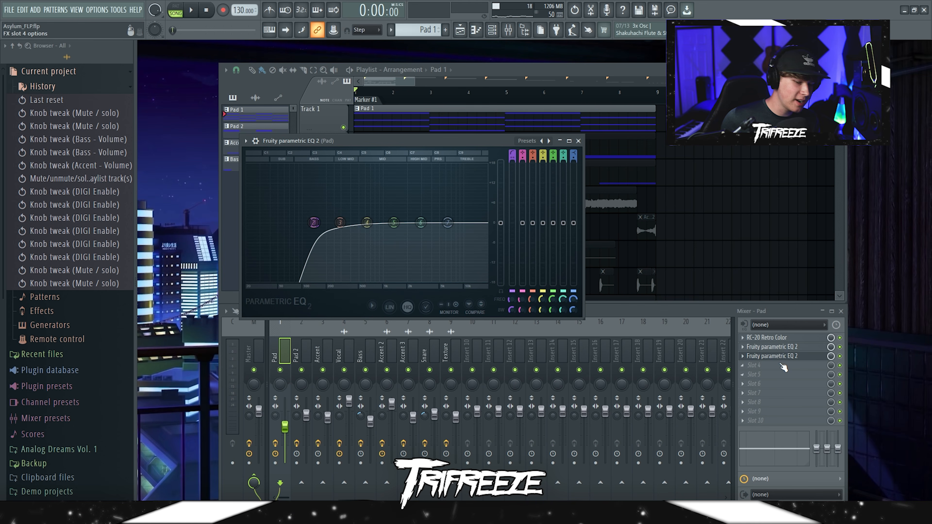
Open the Pad insert's slot 2 Fruity parametric EQ 2 to examine its curve.
click(769, 348)
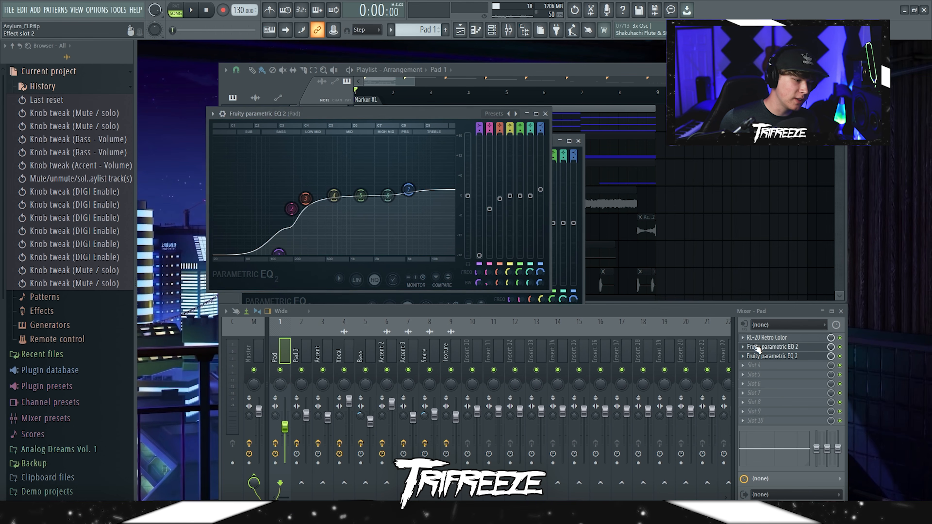
drag(312, 118, 488, 113)
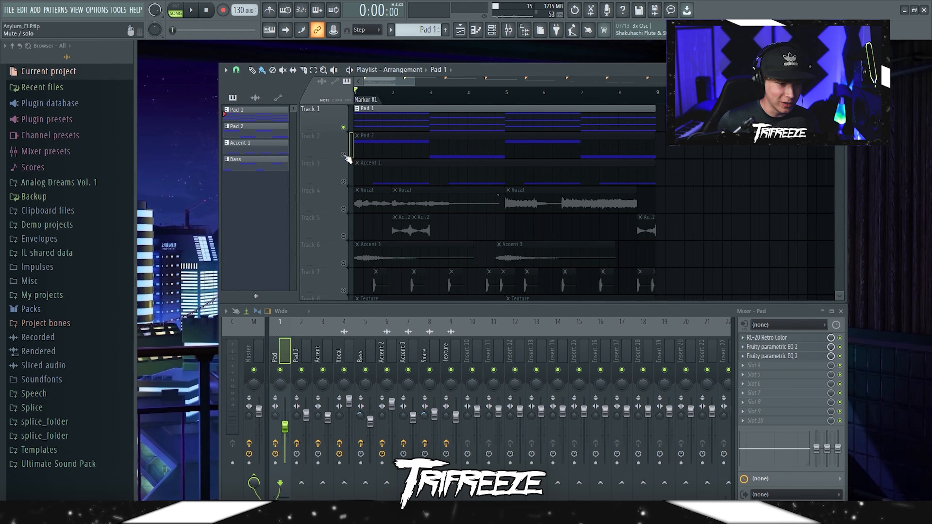
Open the Pad_18 channel and review the Pad 2 melody notes in the piano roll.
click(492, 29)
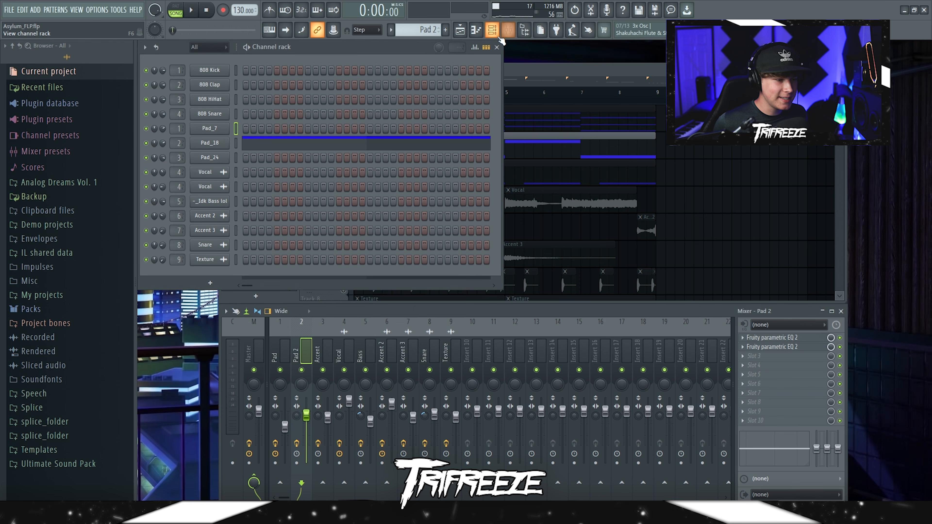
click(222, 143)
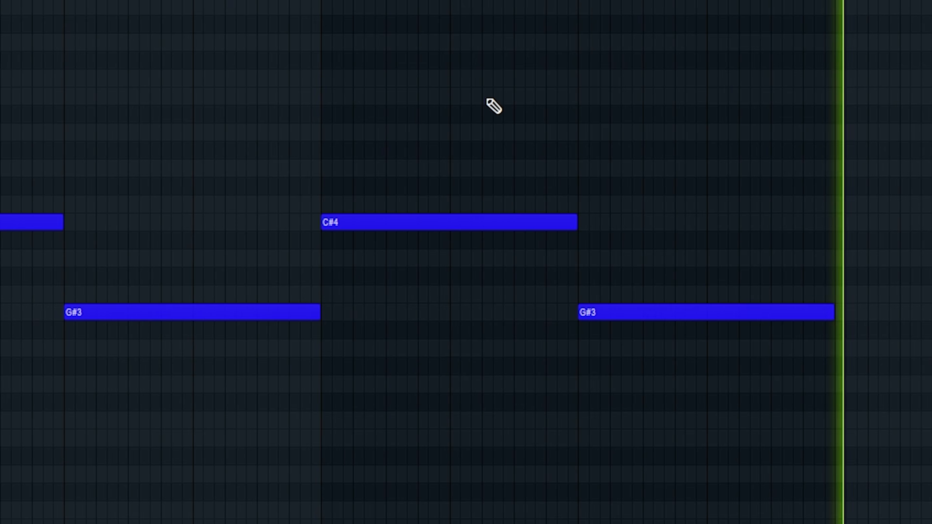
key(space)
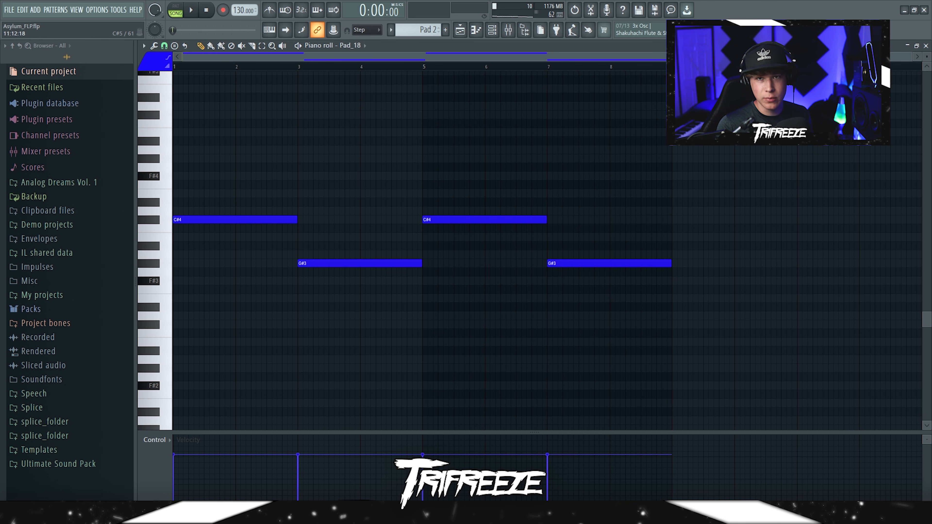
drag(753, 120, 199, 319)
ctrl+click(403, 295)
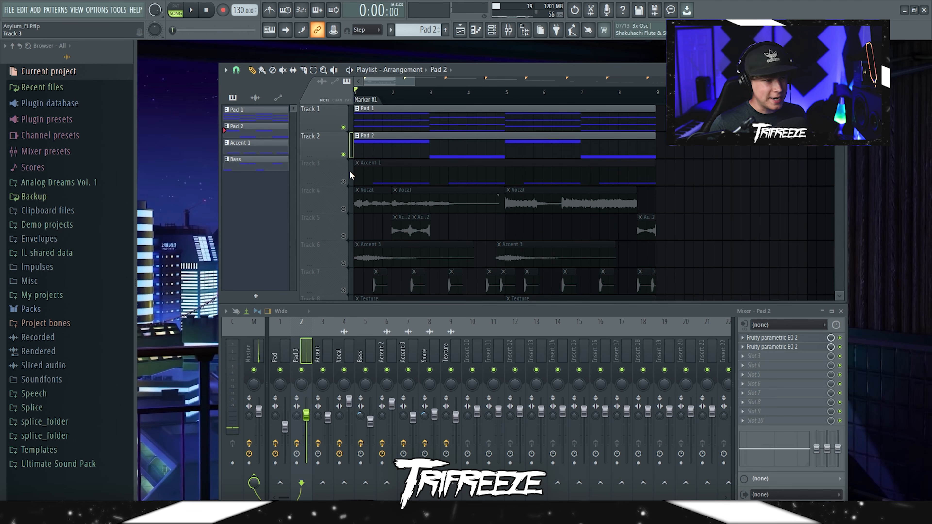
Unmute the Accent 1 playlist track and browse to the sample file of the Pad_24 channel.
click(343, 181)
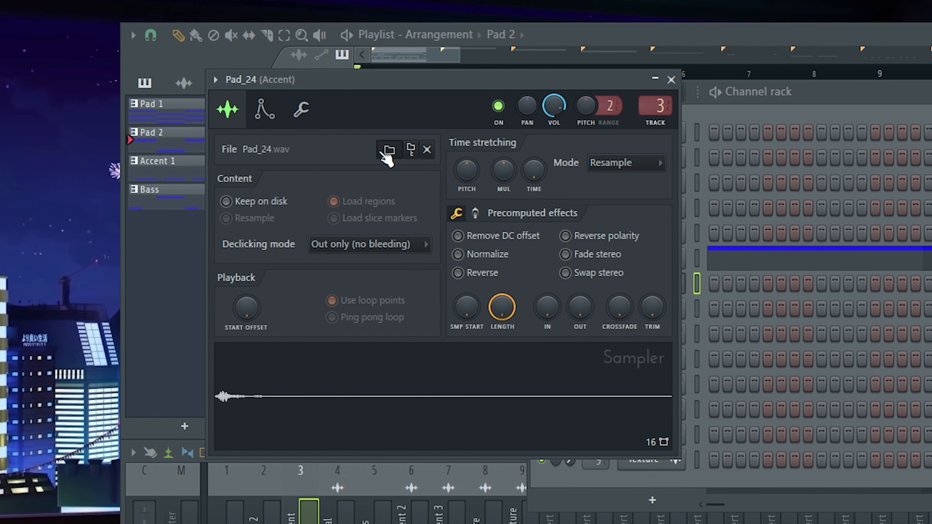
click(387, 149)
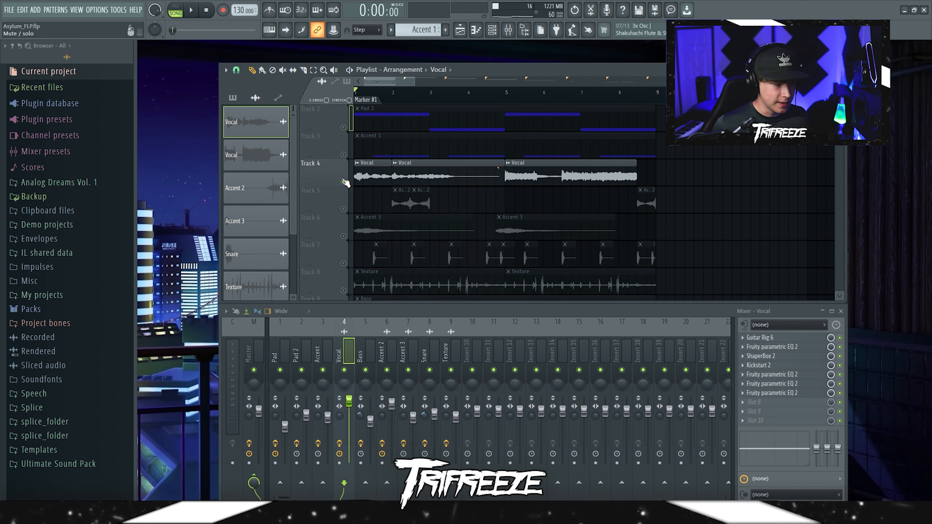
Play the soloed Vocal track and examine the Older Days preset in its Guitar Rig 6 effect.
key(space)
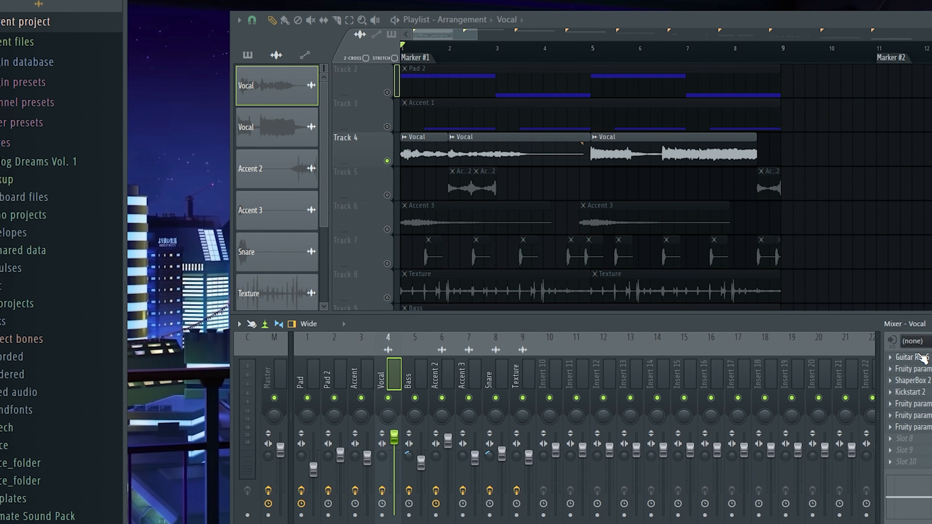
click(906, 356)
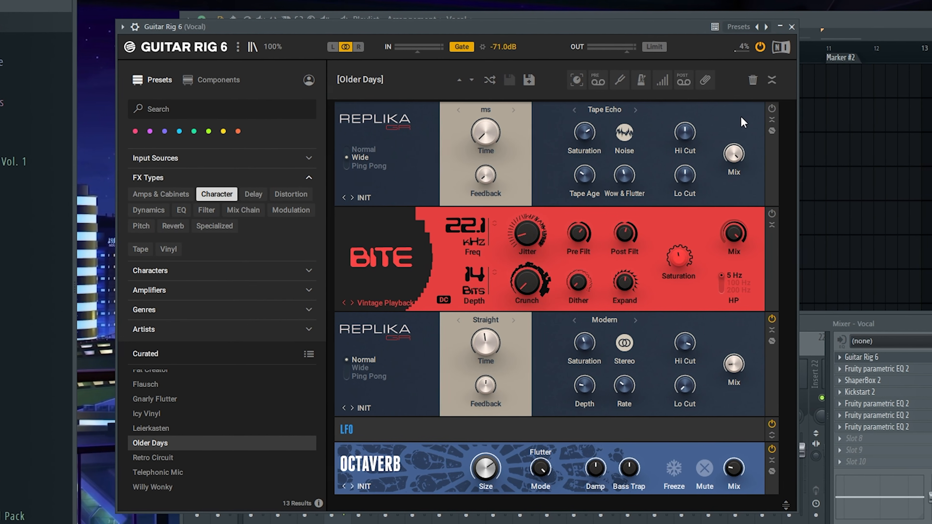
click(784, 25)
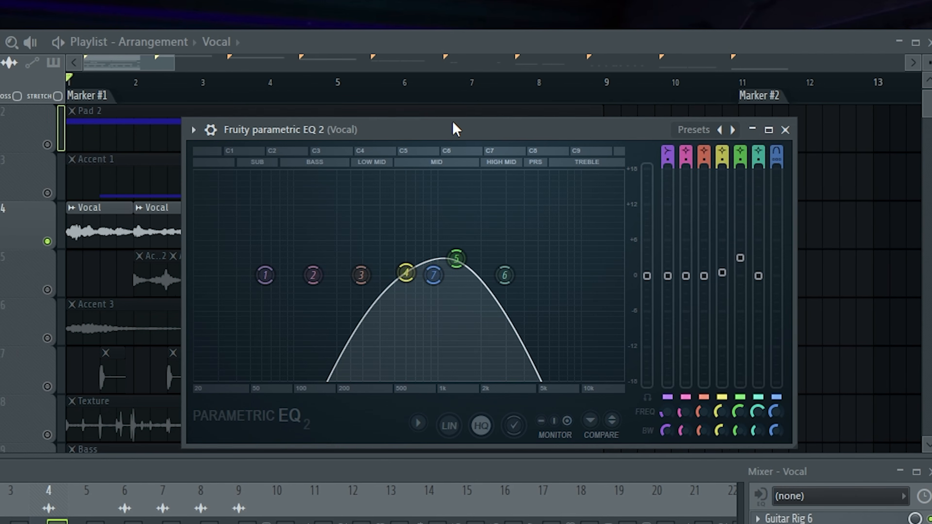
Listen to the Vocal track while examining the band-pass curve of its Fruity parametric EQ 2.
drag(453, 125, 462, 122)
key(space)
drag(372, 129, 411, 122)
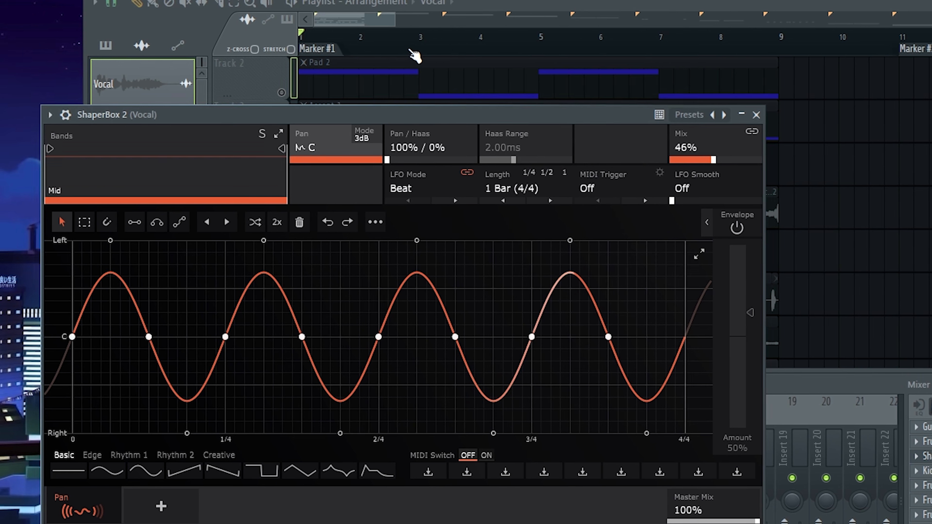
Try the Vocal's ShaperBox 2 pan Mix at 100%, then undo that change.
drag(398, 116, 513, 44)
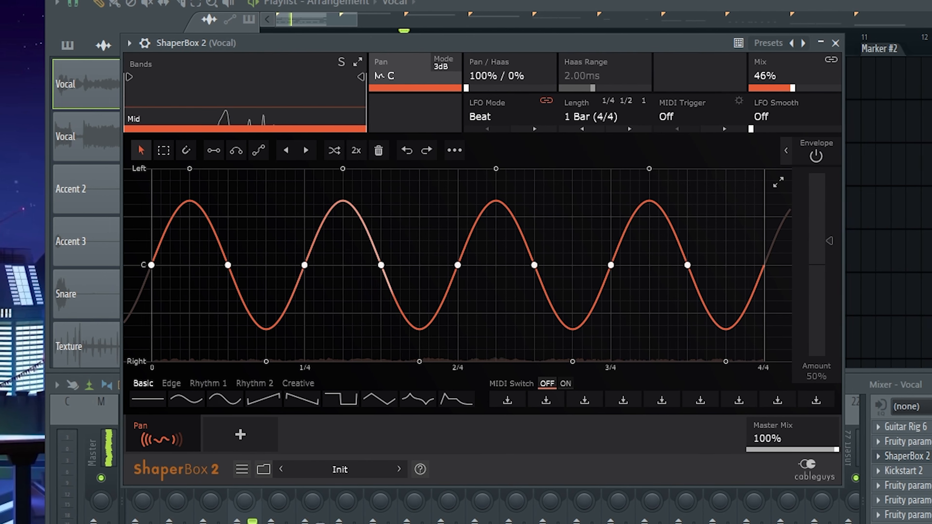
drag(787, 88, 834, 88)
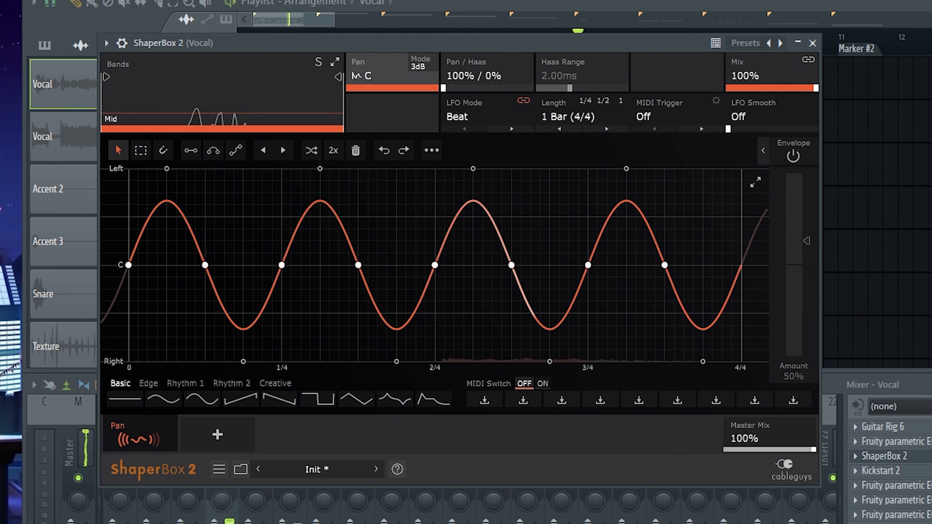
key(ctrl+z)
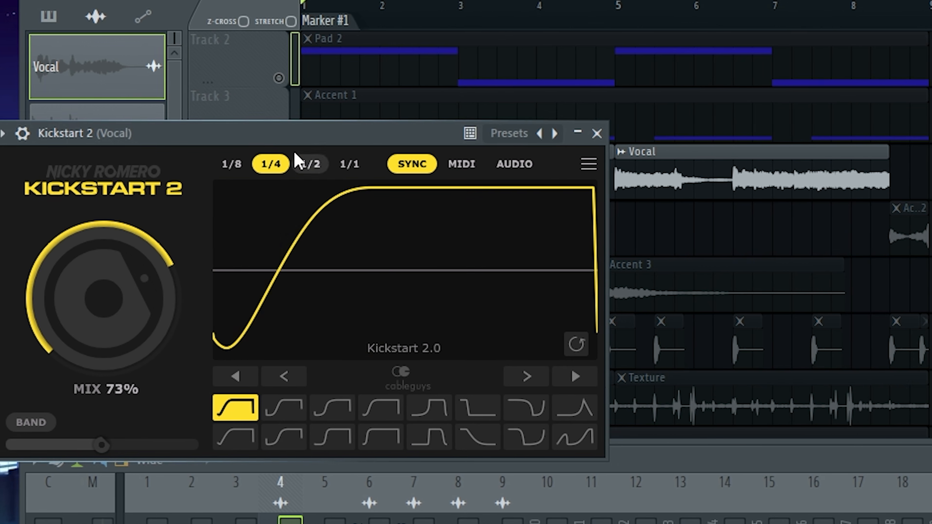
Set the Vocal's Kickstart 2 mix to 100%, trying the 1/2-note length before returning to 1/4.
drag(244, 133, 449, 115)
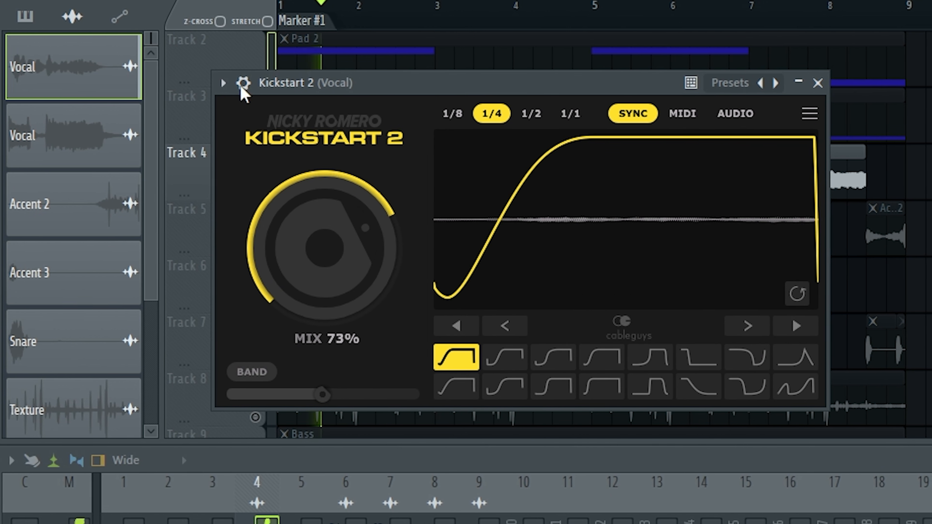
drag(328, 248, 328, 206)
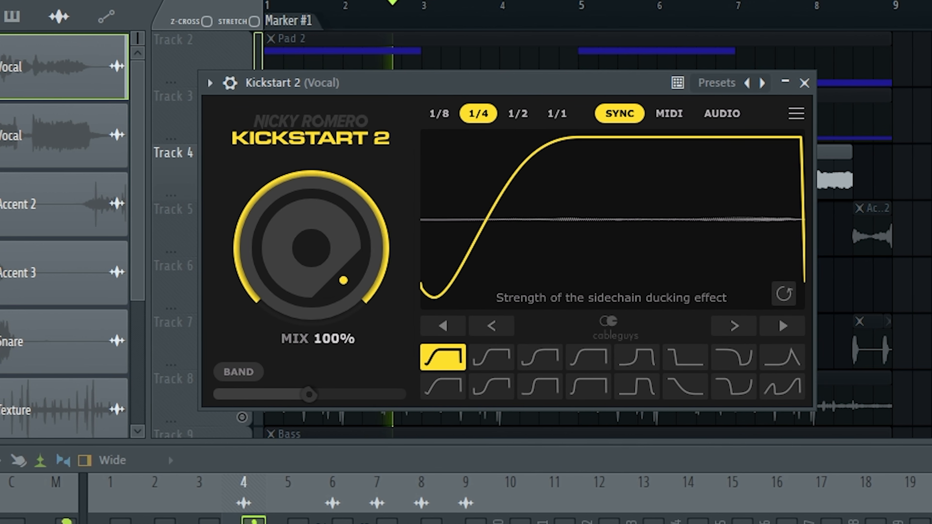
mouse_move(315, 248)
mouse_down()
mouse_move(314, 353)
mouse_move(315, 248)
mouse_up()
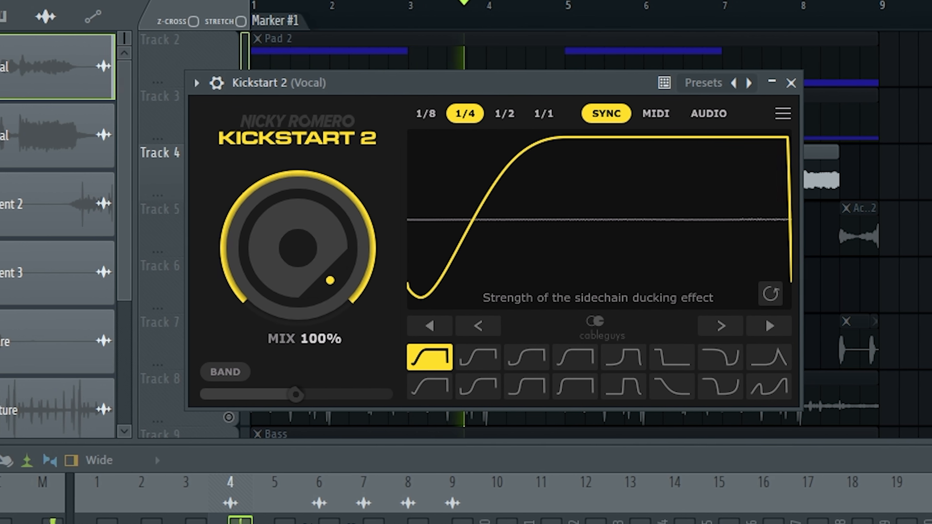
click(488, 117)
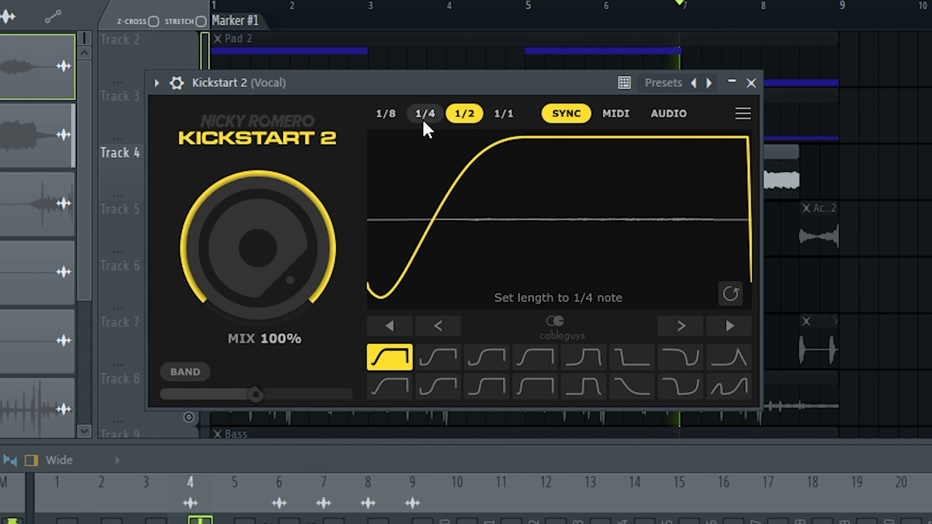
click(428, 114)
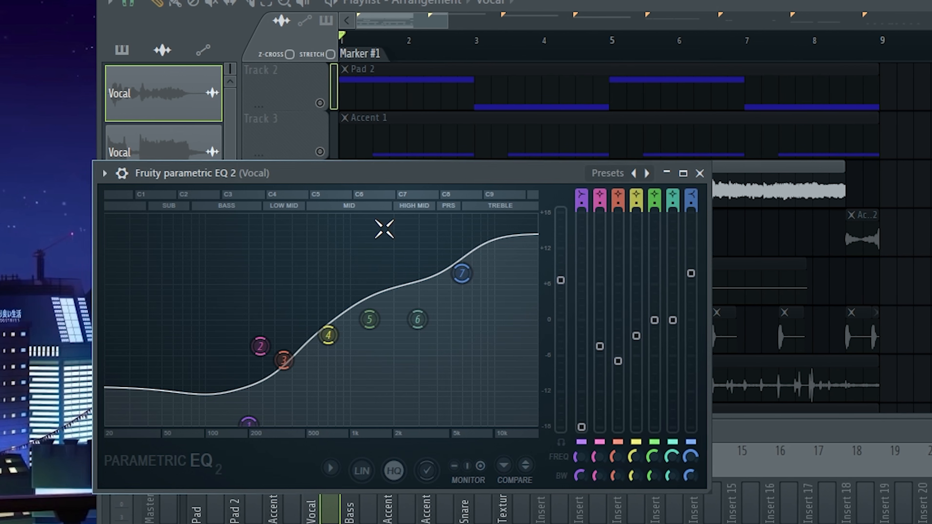
Examine the curves of the Fruity parametric EQ 2 effects placed after Kickstart 2 on the Vocal insert.
drag(348, 173, 503, 65)
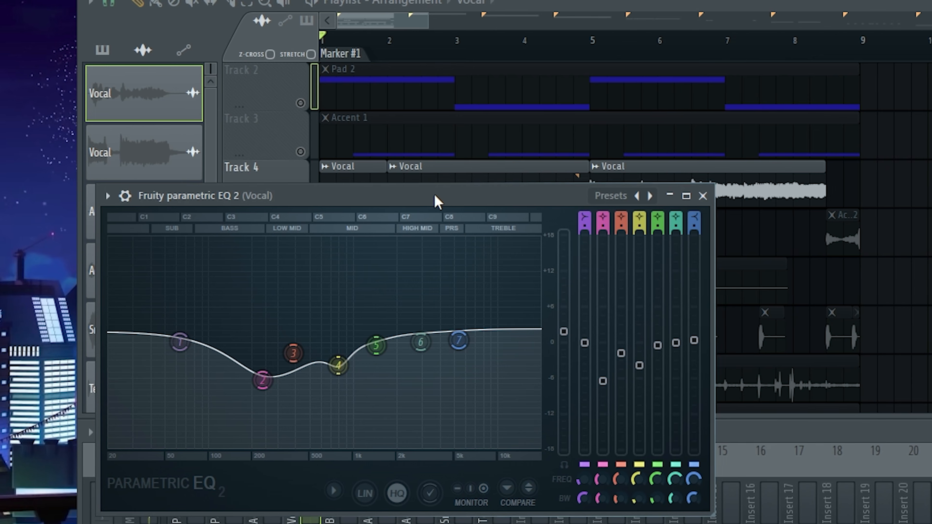
drag(435, 201, 504, 115)
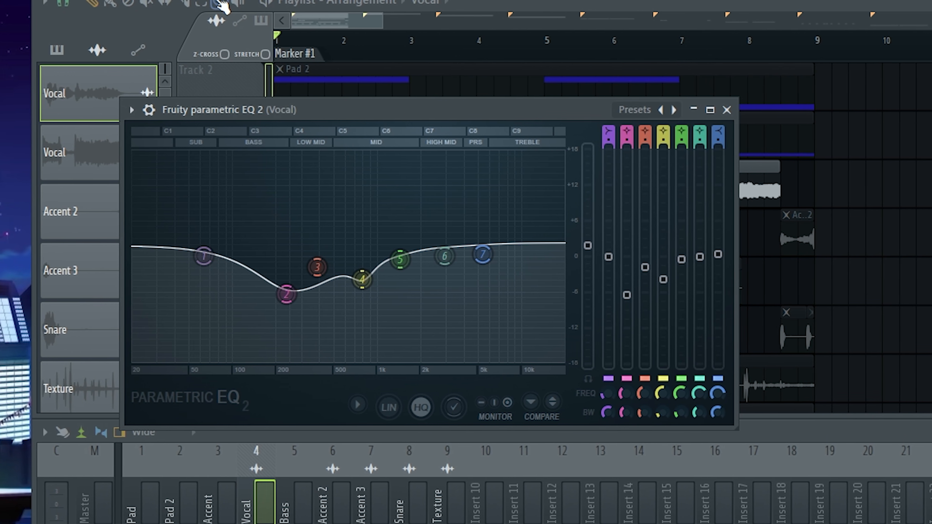
Listen to the Vocal together with Pad 2 and Accent 1, then enable the Pad 1 track and play again.
key(space)
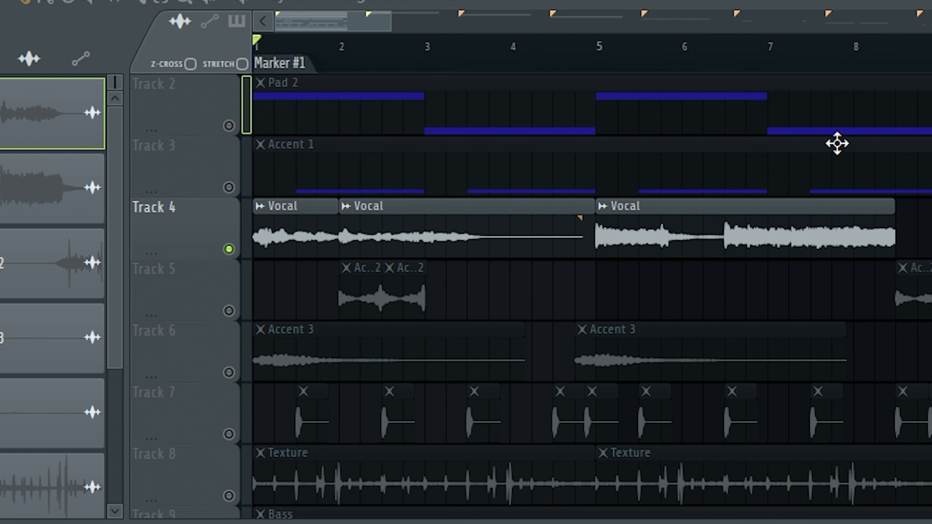
drag(0, 42, 517, 60)
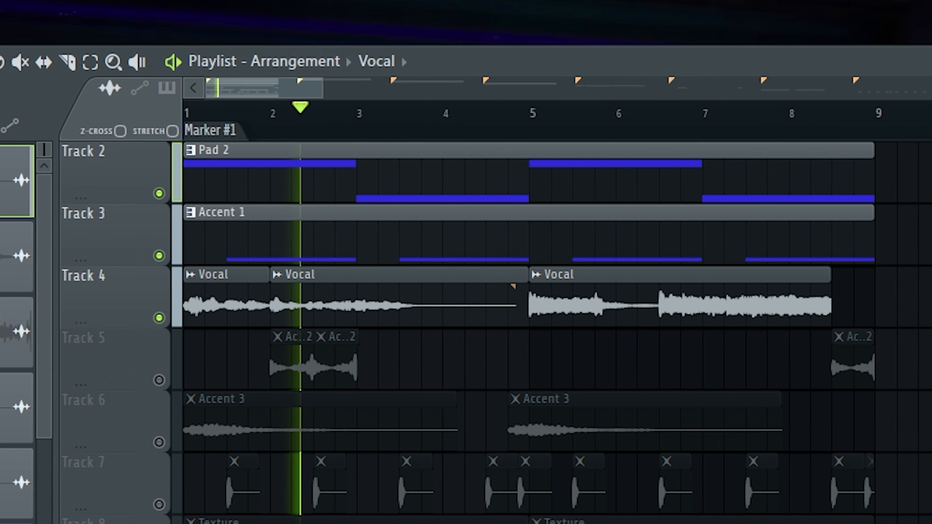
scroll(141, 376, up, 1)
key(space)
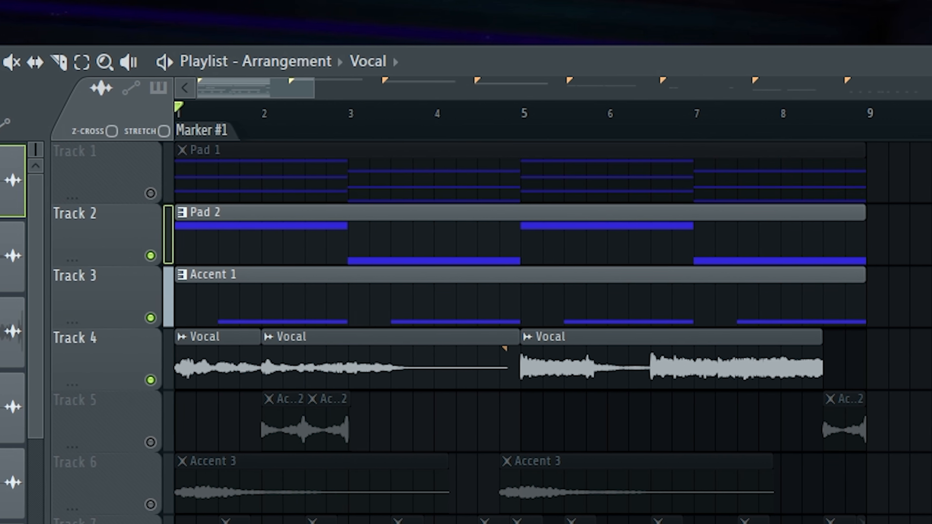
click(148, 193)
key(space)
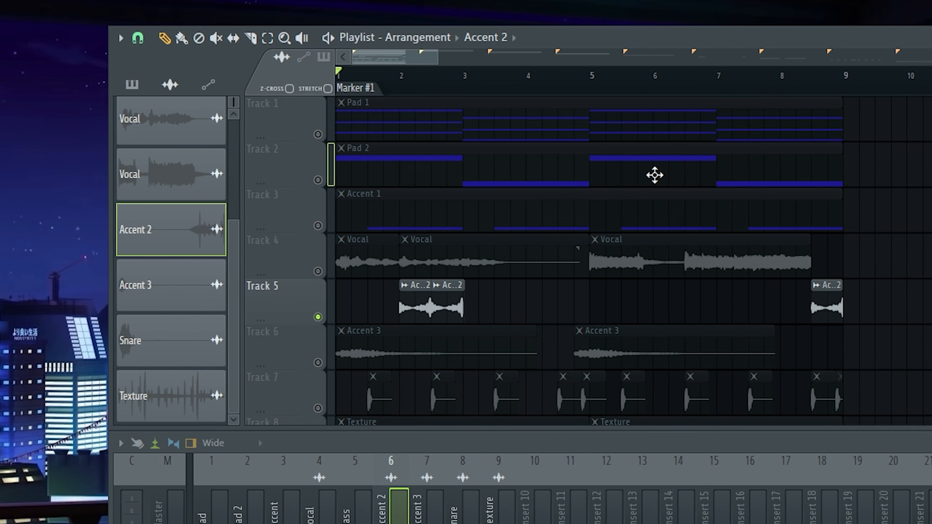
Examine the Accent 2 sample and the placement of its clips on Track 5.
scroll(609, 180, down, 1)
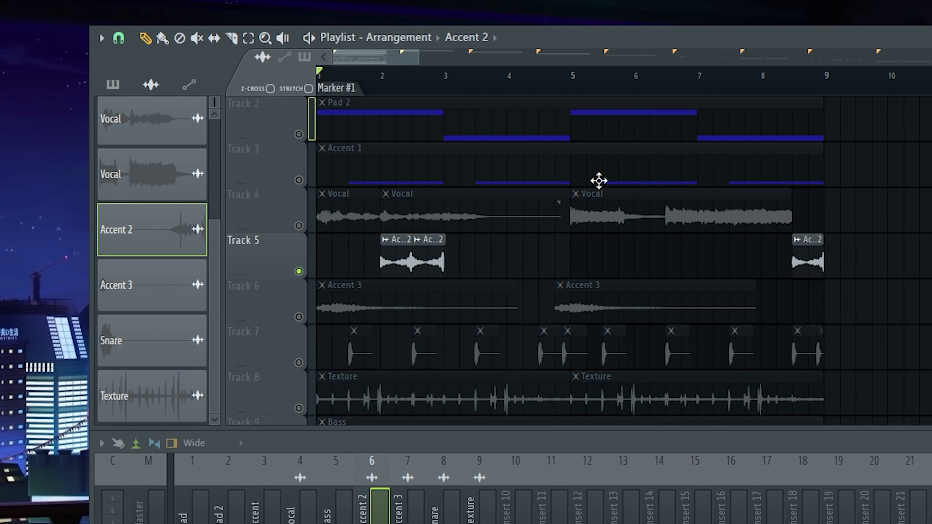
double_click(408, 257)
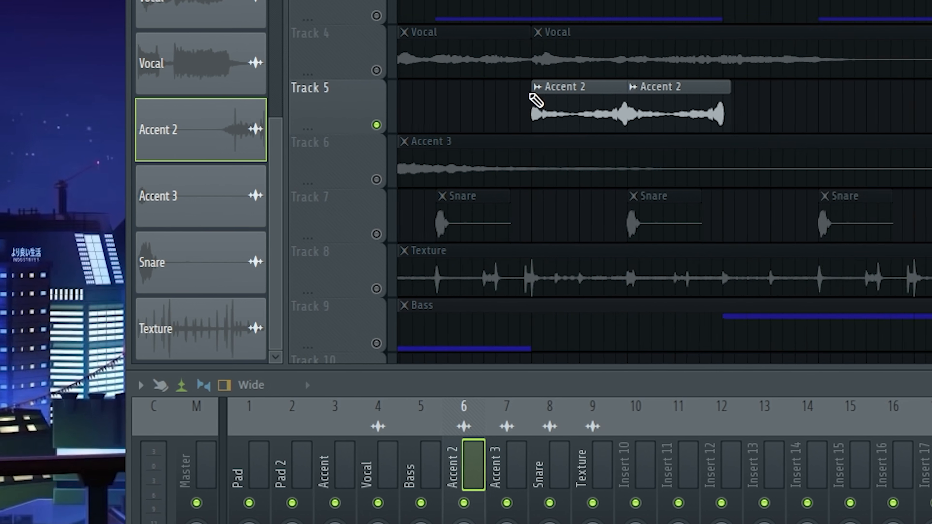
ctrl+scroll(596, 126, up, 2)
ctrl+scroll(593, 102, down, 2)
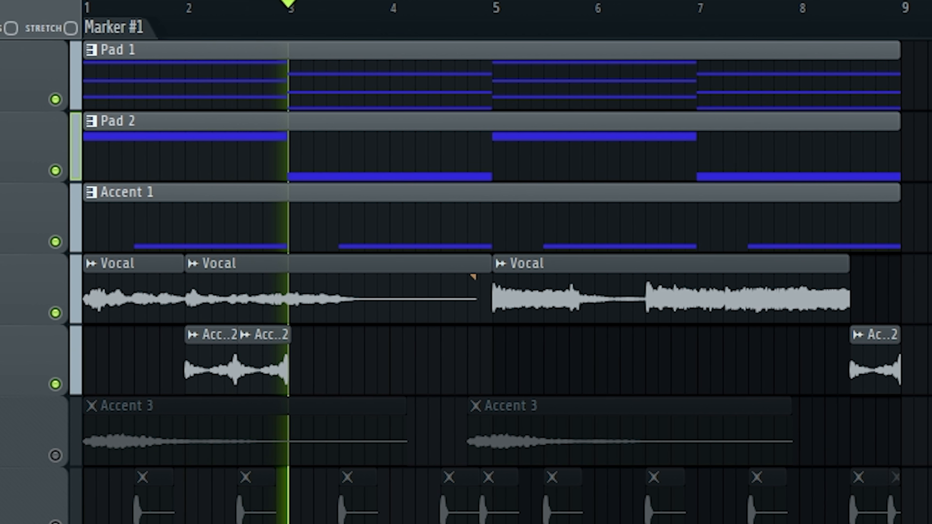
Examine the Accent 2 insert's effects, including Fruity parametric EQ 2 and ShaperBox 2, while its track is isolated.
double_click(266, 380)
click(55, 398)
click(40, 498)
click(506, 149)
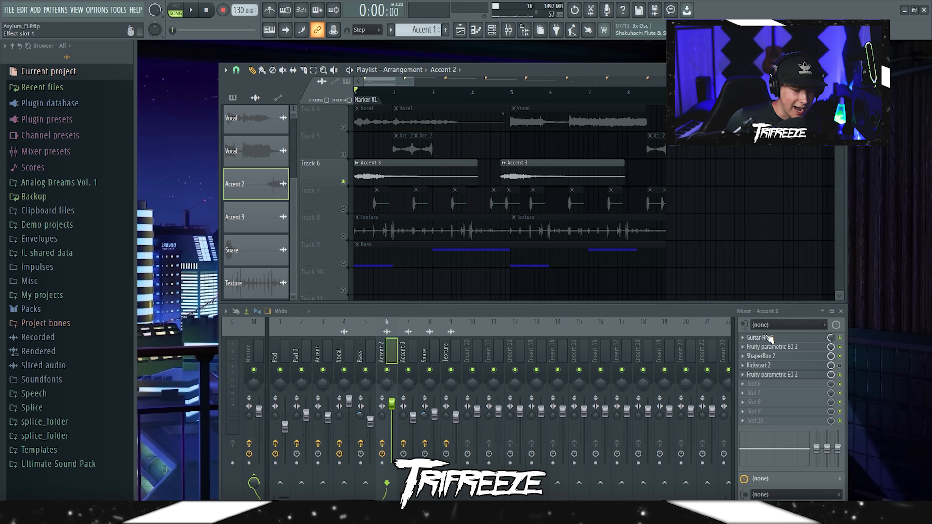
click(774, 346)
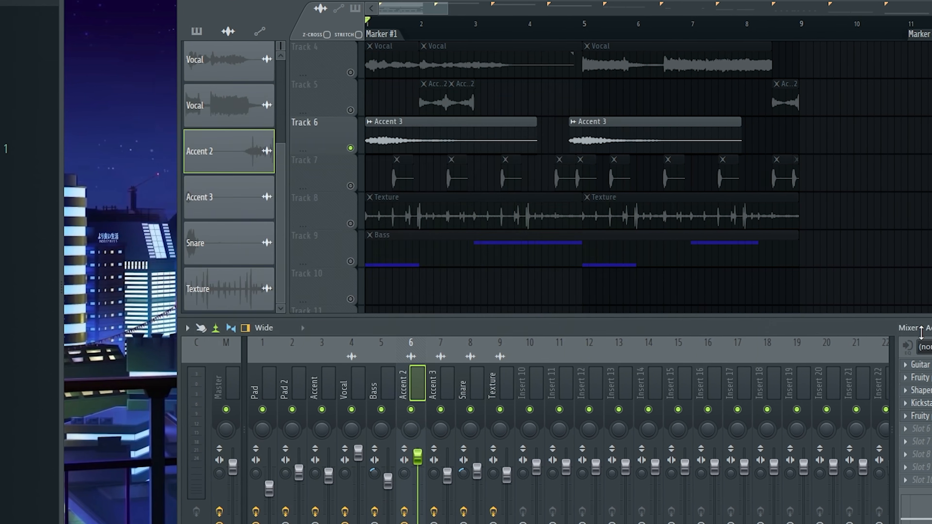
click(922, 390)
drag(425, 88, 446, 79)
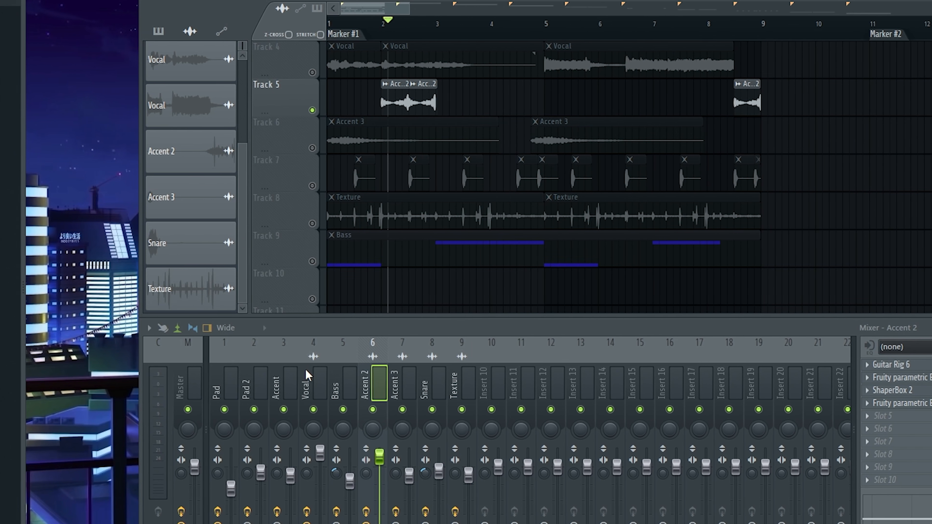
click(313, 374)
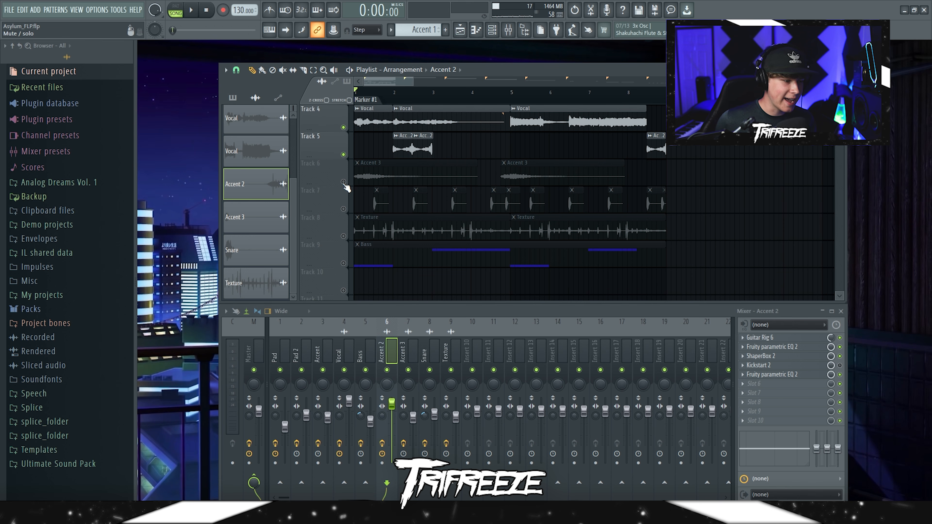
Isolate the Accent 3 track and look up its sample in the OneShot - Accents-Textures folder without replacing it.
right_click(343, 182)
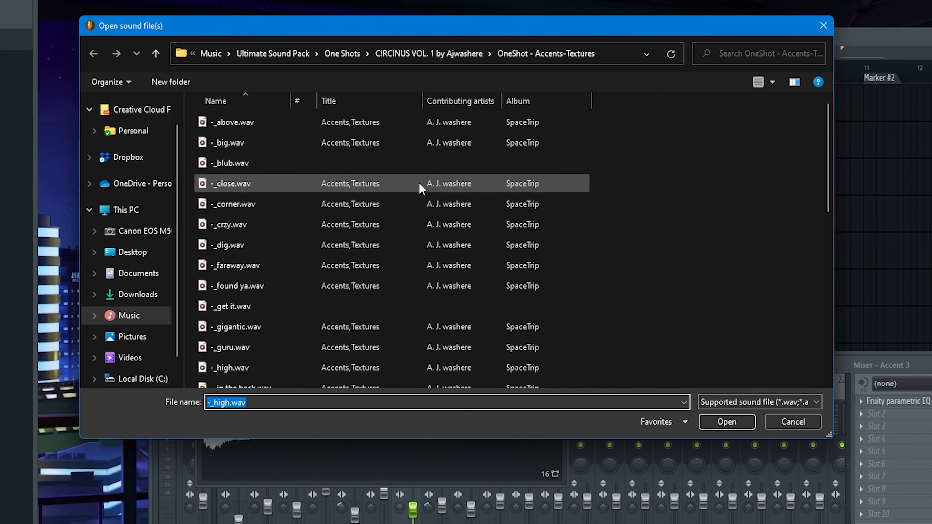
click(817, 27)
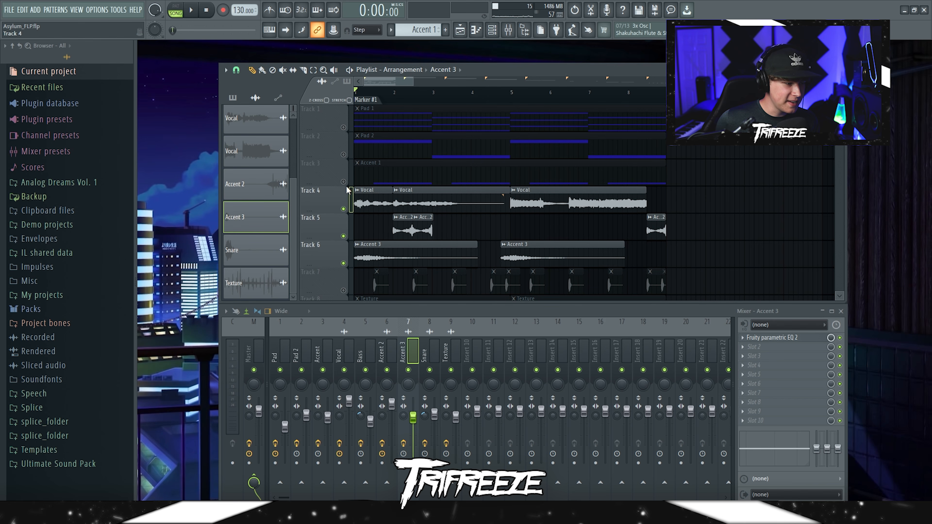
Listen to the arrangement with the Snare and Texture layers added to the pads, vocal and accents.
scroll(370, 210, down, 3)
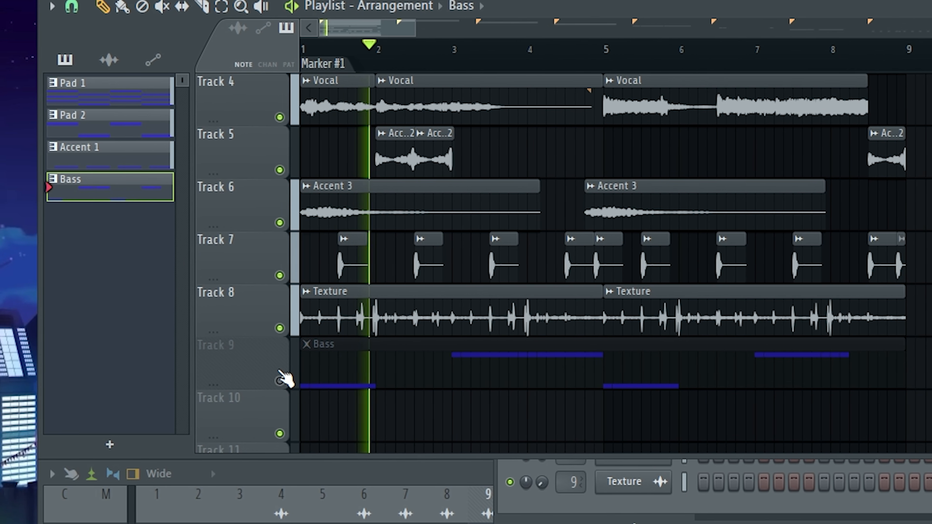
scroll(273, 380, up, 3)
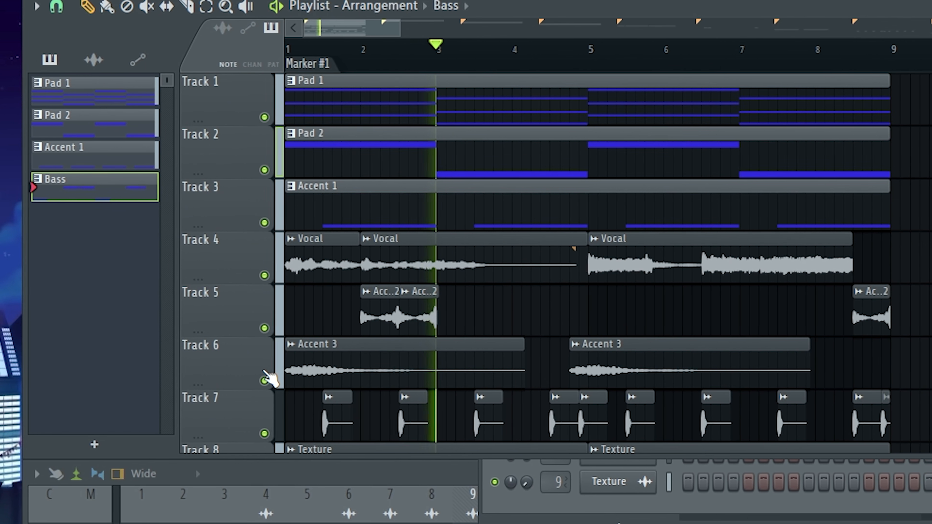
double_click(501, 7)
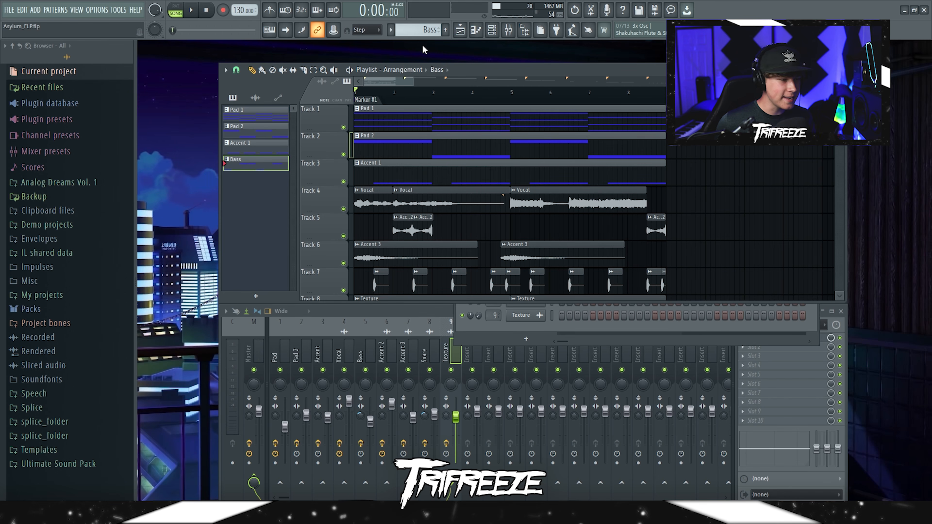
Open the Bass channel's sampler and look up its Idk Bass lol.wav sample in the OneShot - Bass folder.
scroll(351, 219, down, 5)
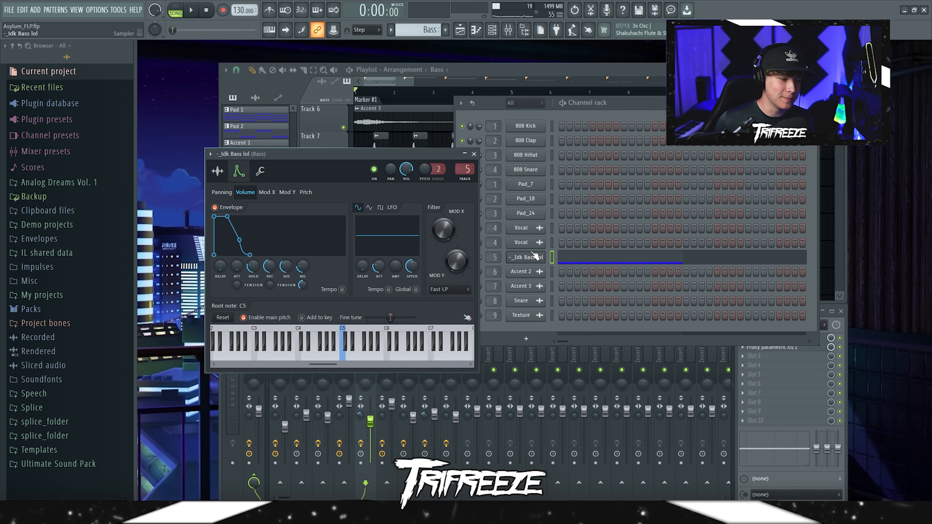
drag(331, 157, 370, 149)
click(255, 162)
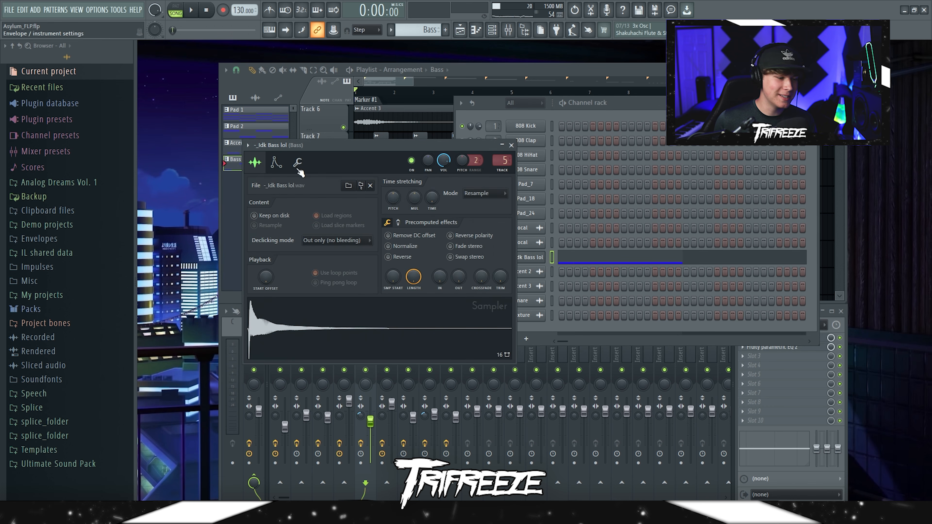
click(348, 186)
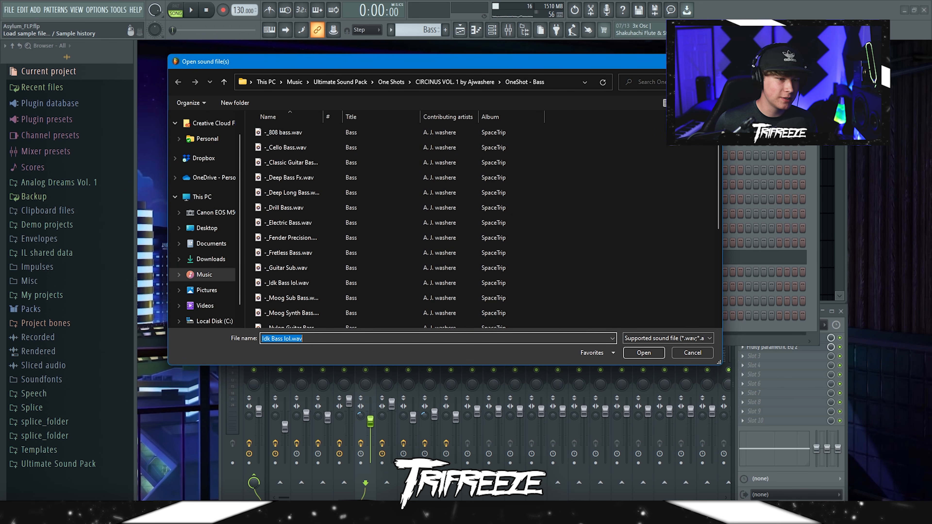
key(Return)
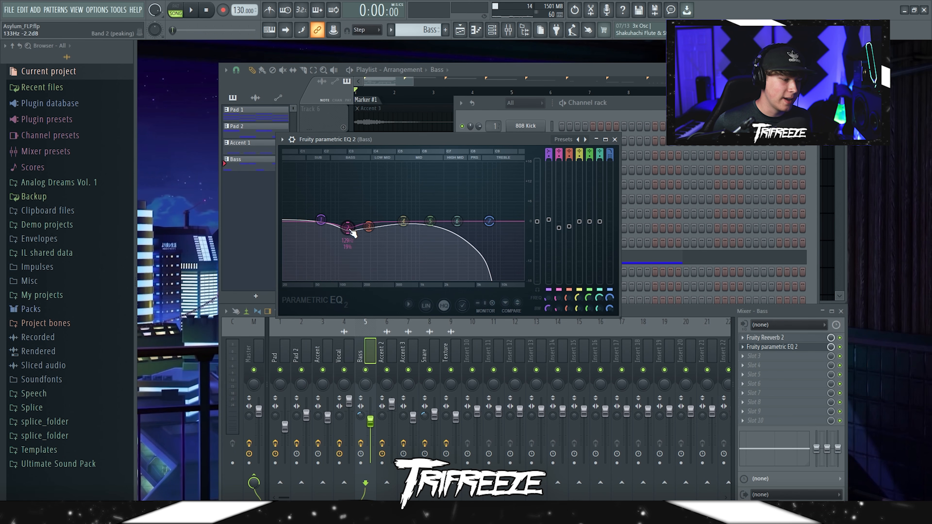
Try a deep cut at about 129 Hz with band 2 of the Bass's Fruity parametric EQ 2 during playback.
drag(351, 232, 353, 268)
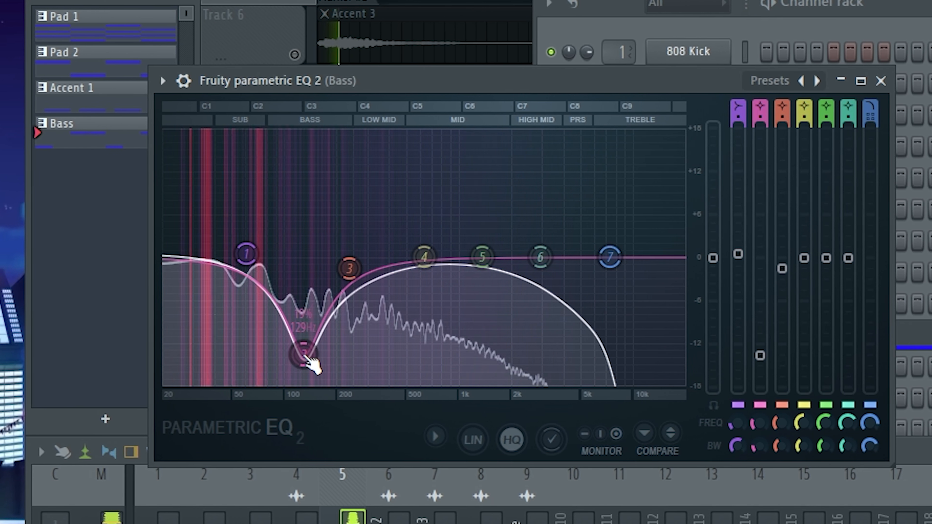
drag(308, 366, 276, 327)
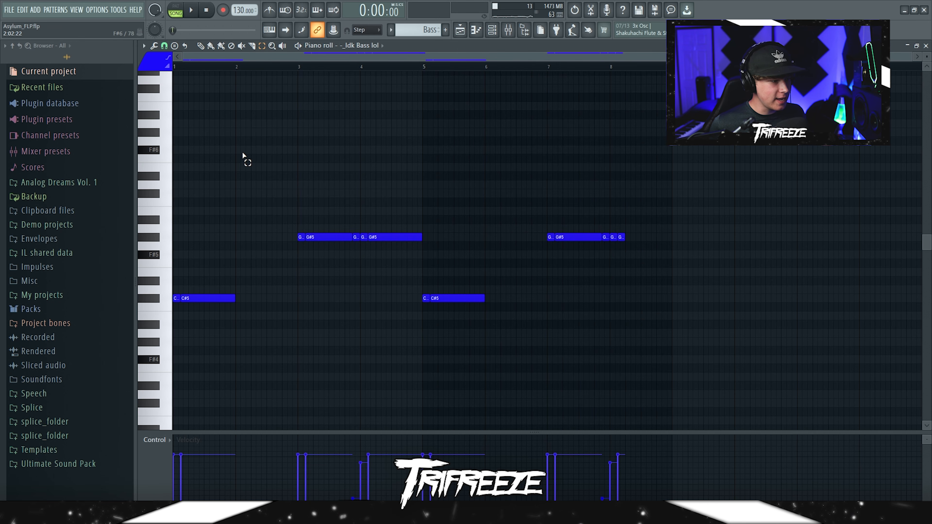
Examine the Bass notes in the piano roll and compare their gaps with the Accent 2 clips in the playlist.
drag(237, 156, 238, 189)
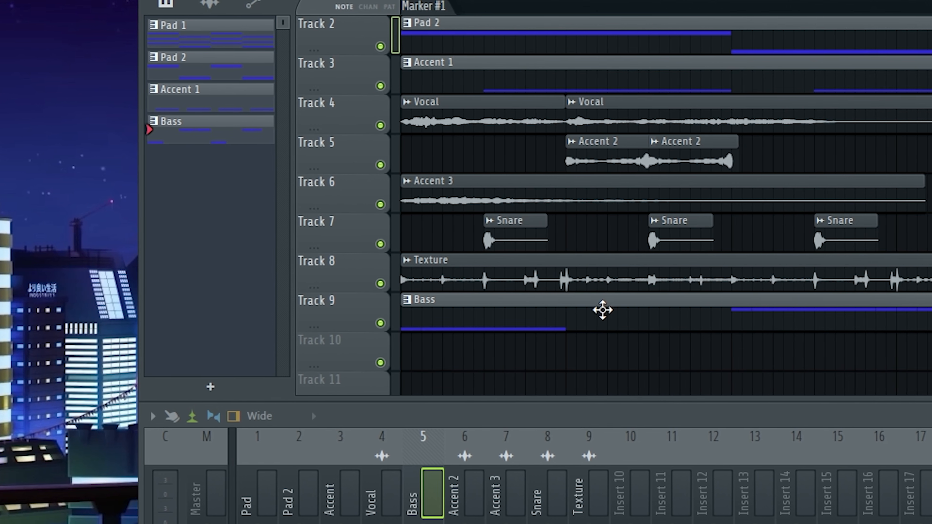
ctrl+drag(528, 161, 733, 156)
scroll(748, 158, down, 1)
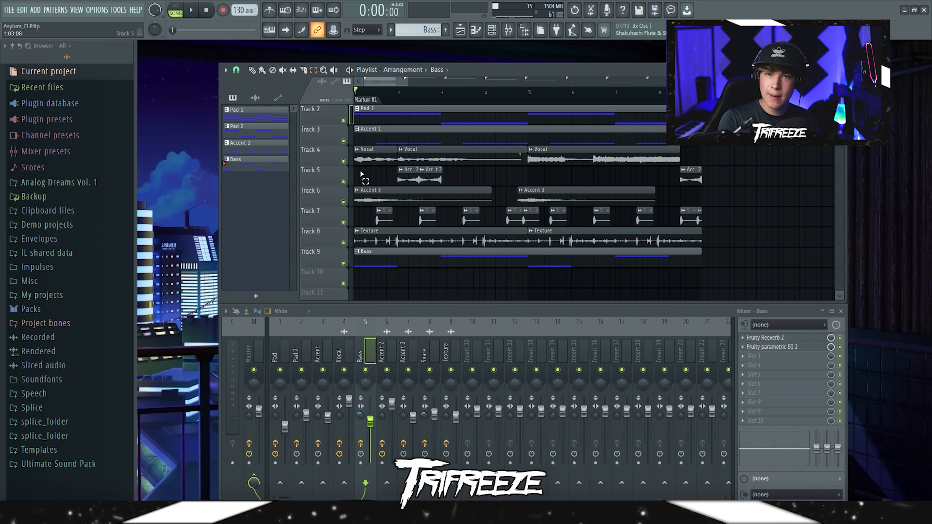
Listen to the full arrangement with the Bass while reviewing all tracks in the playlist.
key(space)
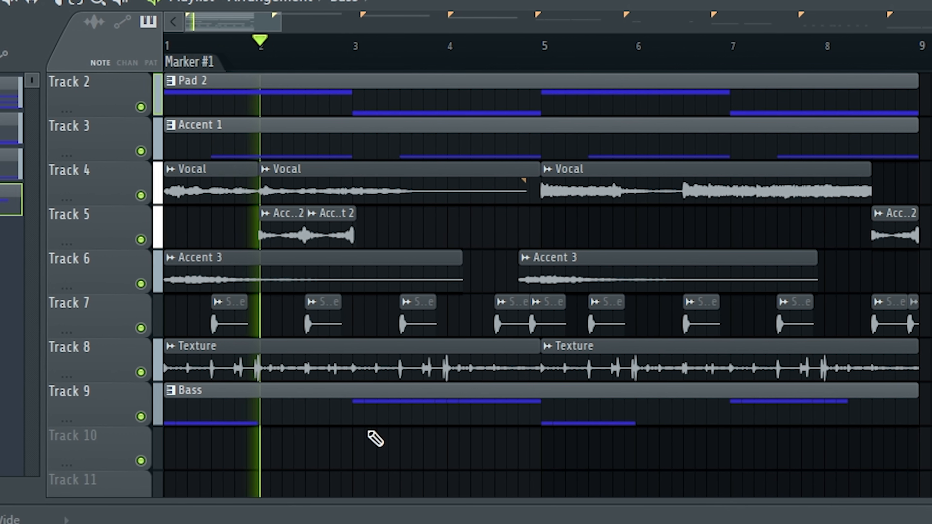
scroll(343, 354, down, 1)
scroll(499, 329, up, 2)
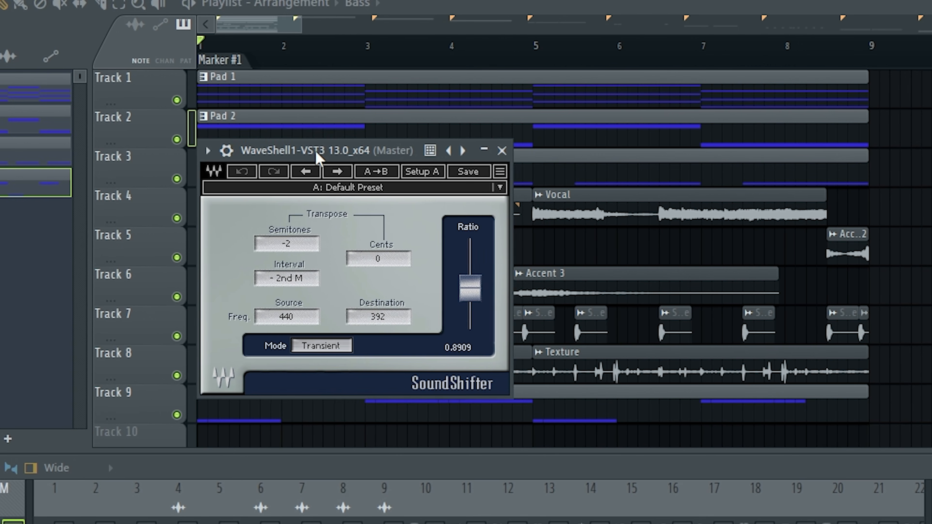
Play the arrangement through the Master's SoundShifter transposition and close the plugin window.
drag(514, 159, 581, 161)
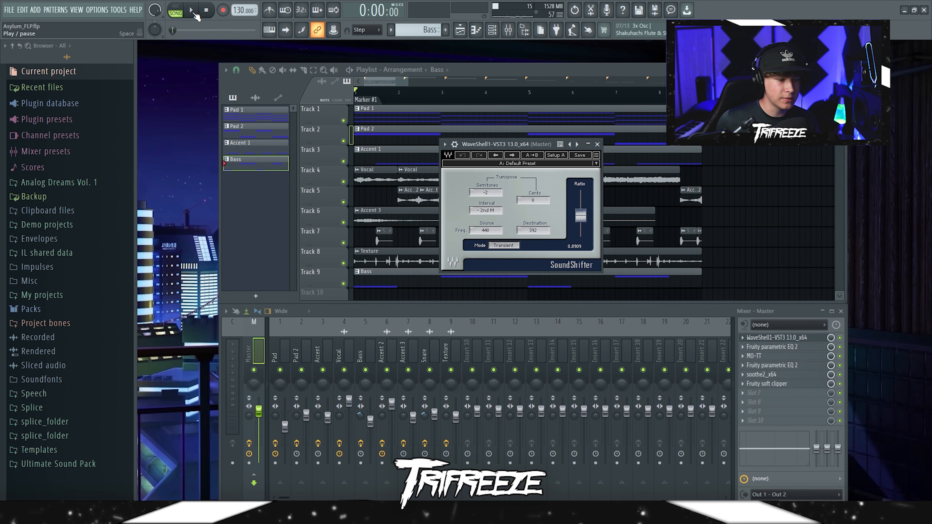
click(194, 13)
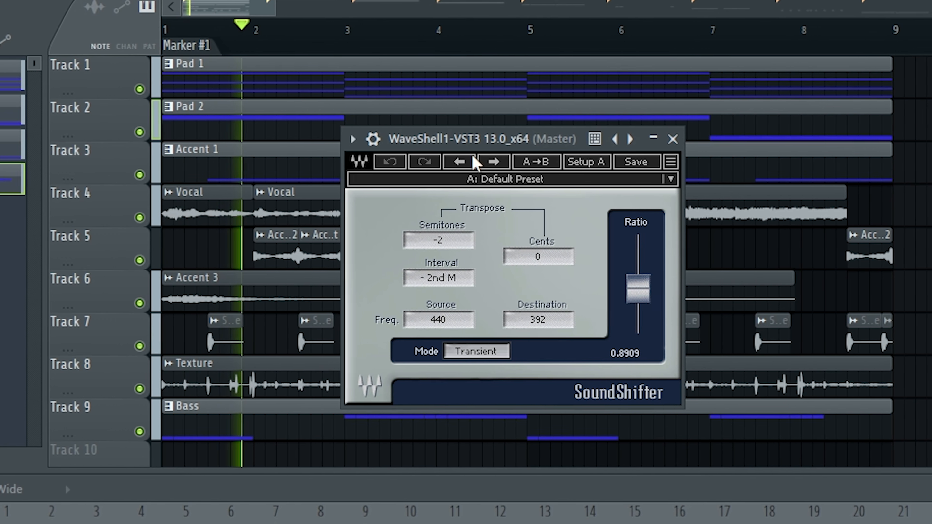
click(669, 140)
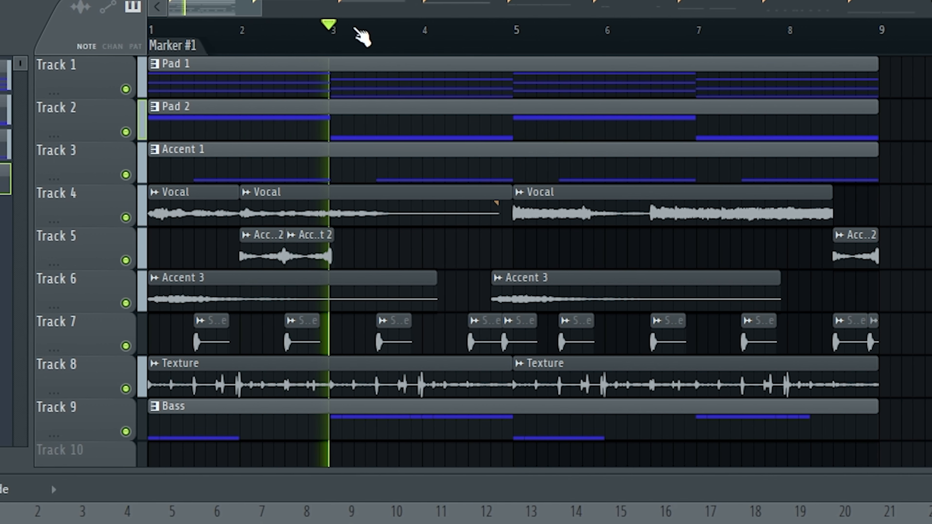